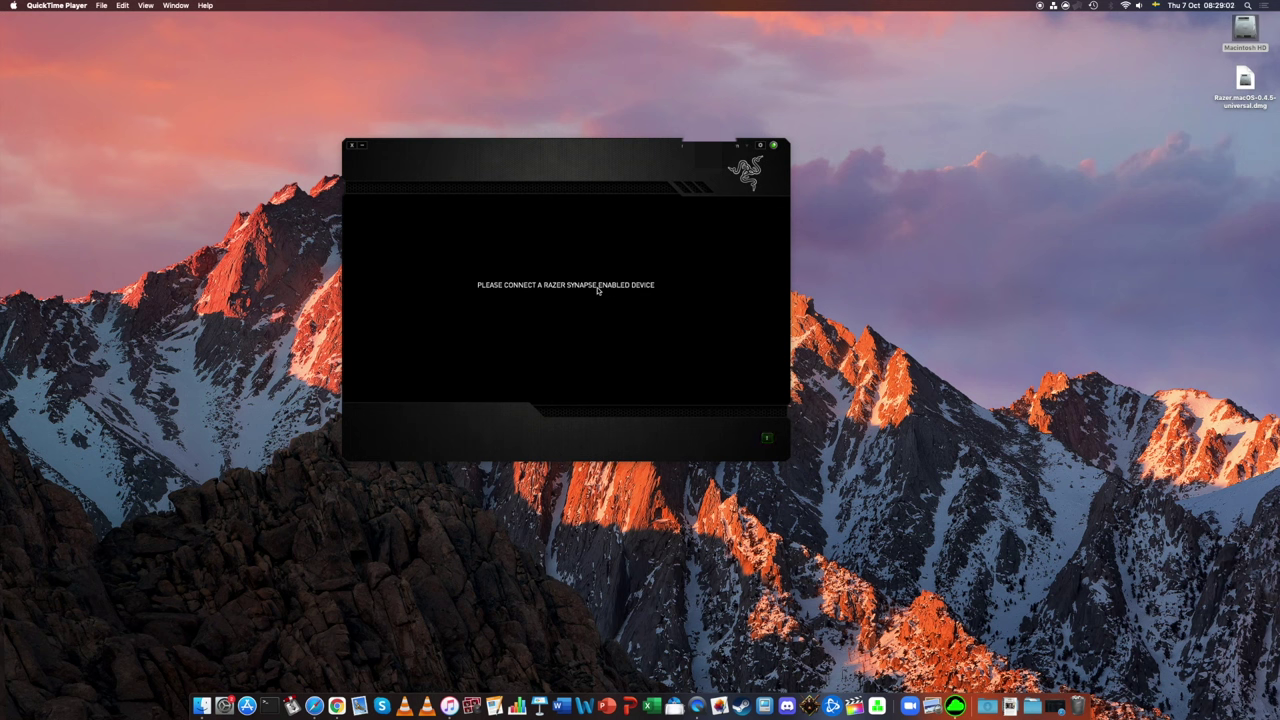
Step: Move the Razer Synapse 'Please connect a device' window up and to the right
drag(599, 151, 641, 132)
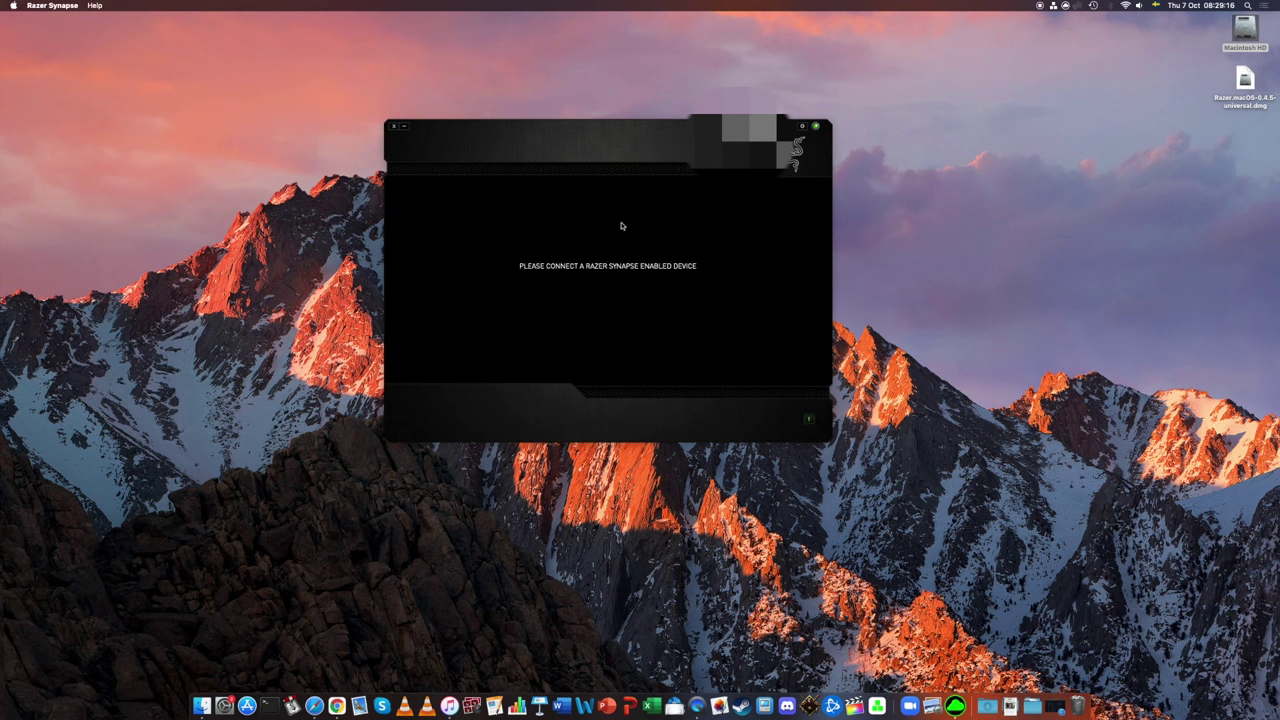
Step: Bring up the 1kc/razer-macos GitHub page in Safari and read the README's Download and Installation sections
click(314, 706)
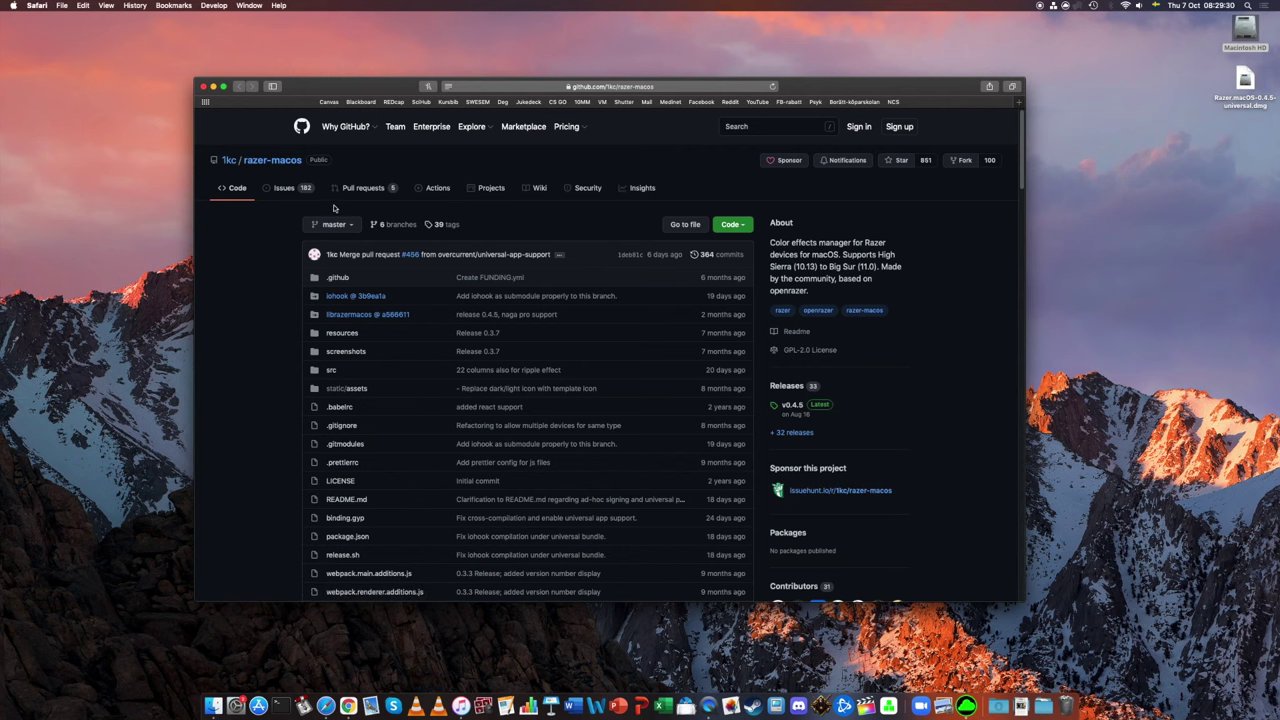
scroll(282, 175, down, 10)
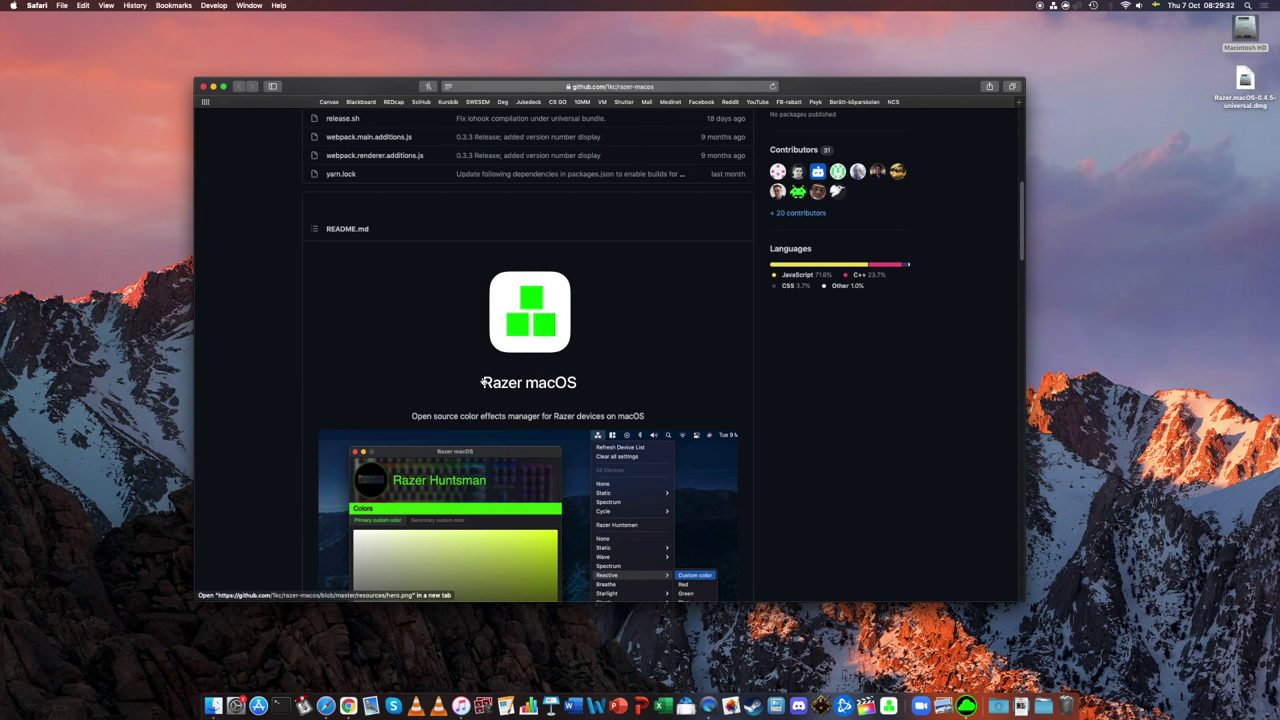
scroll(416, 353, down, 4)
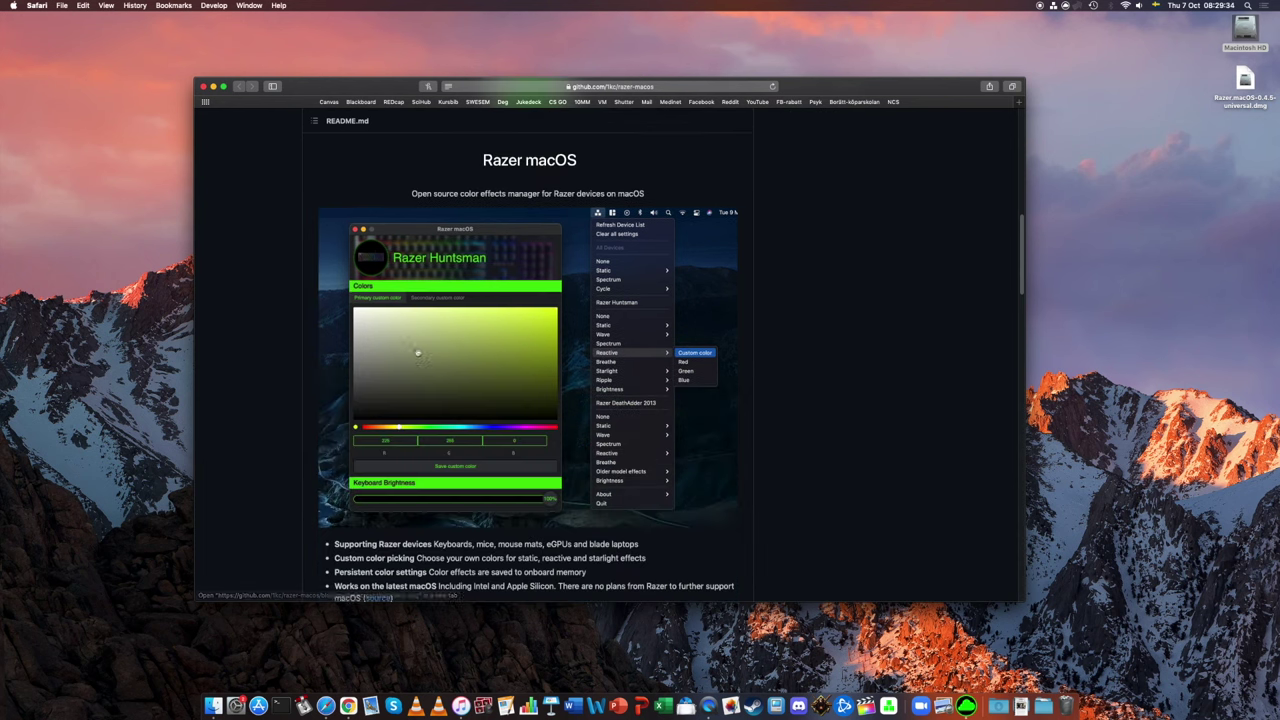
scroll(419, 352, up, 14)
scroll(340, 210, down, 3)
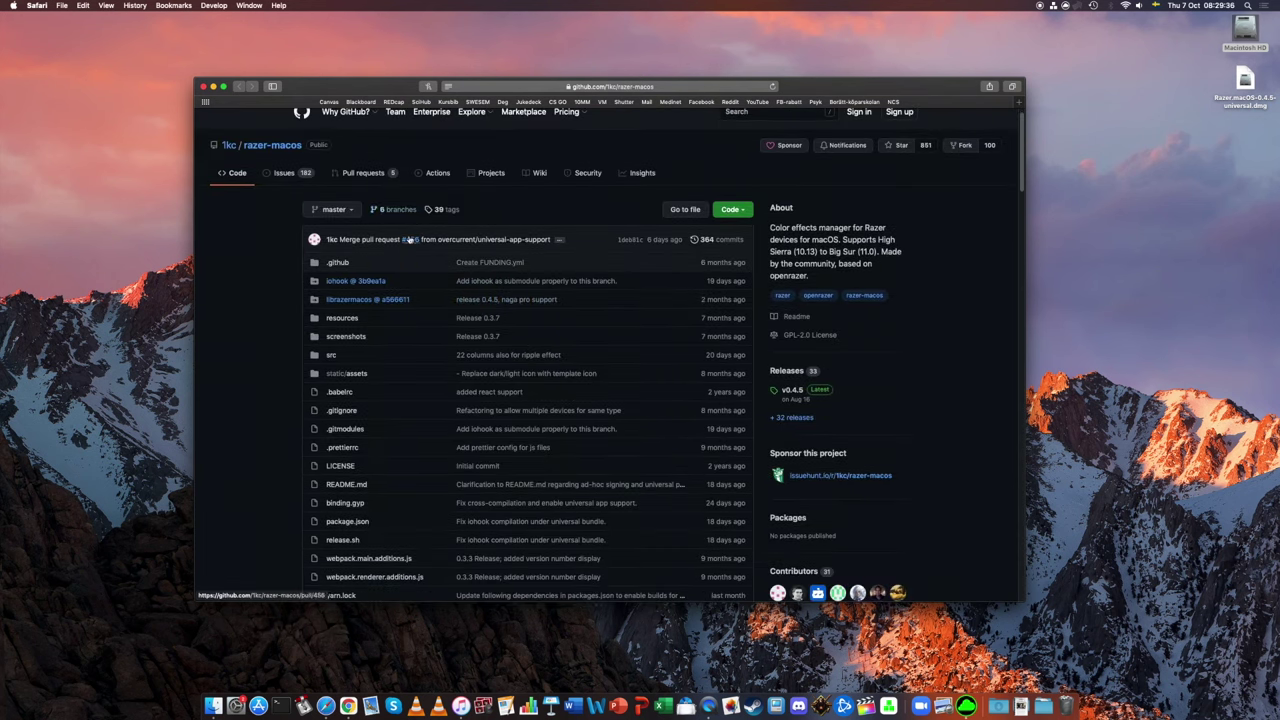
scroll(401, 241, down, 15)
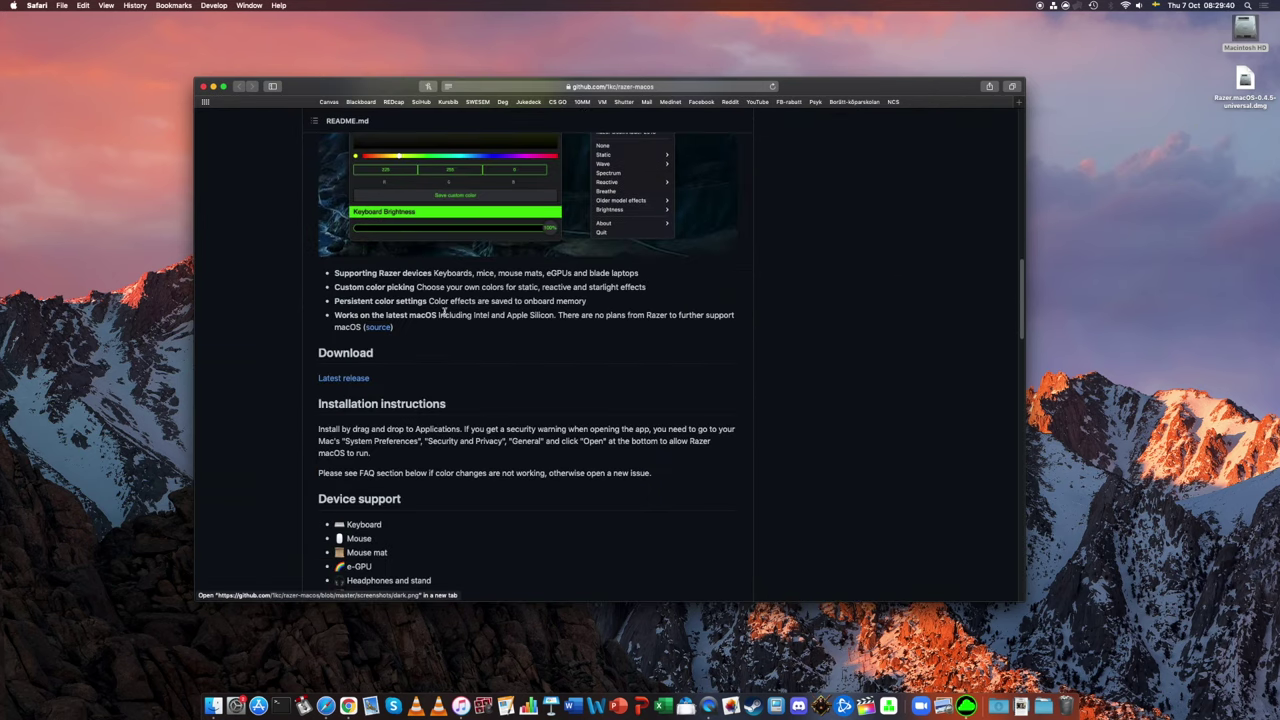
scroll(500, 240, up, 4)
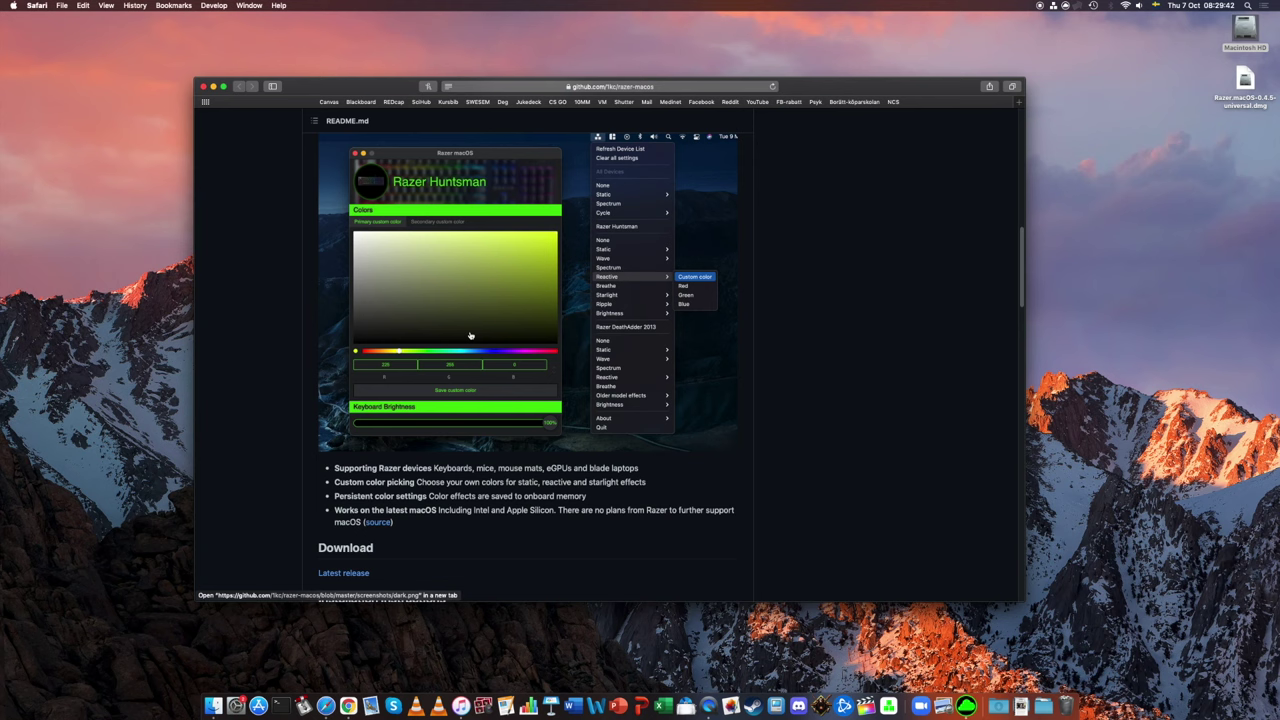
scroll(446, 309, down, 8)
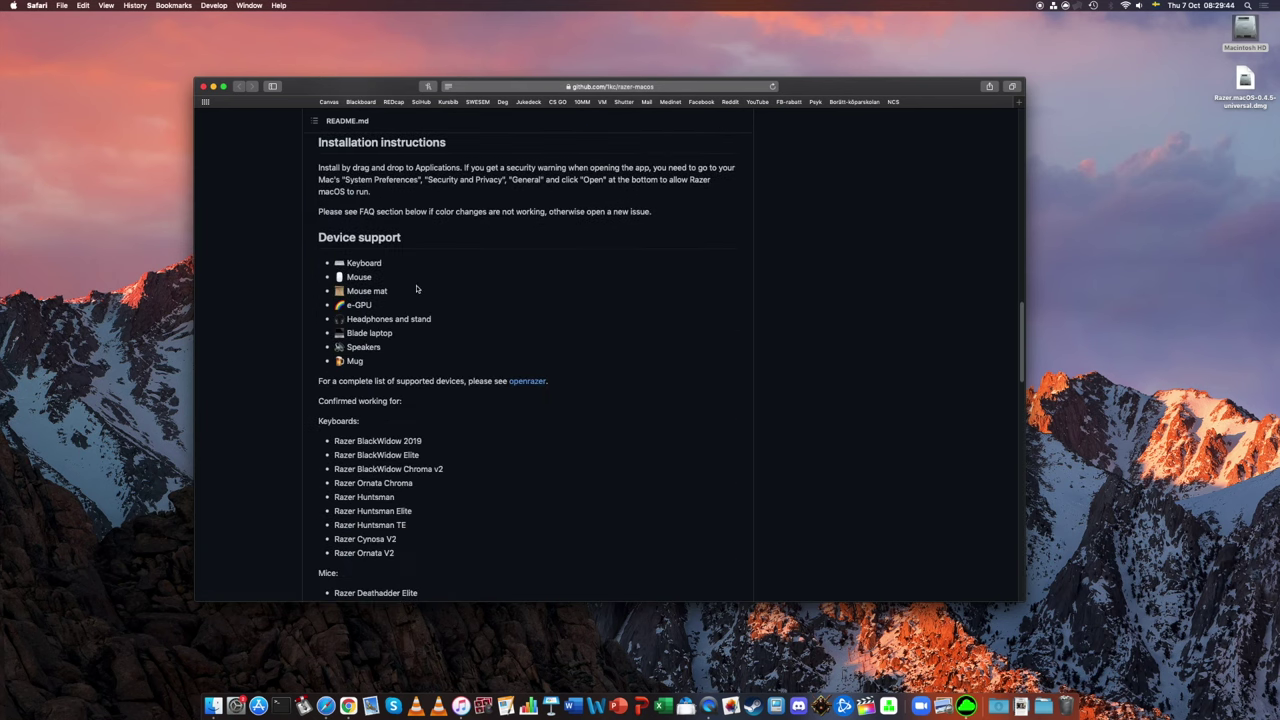
scroll(415, 290, down, 5)
scroll(382, 515, down, 2)
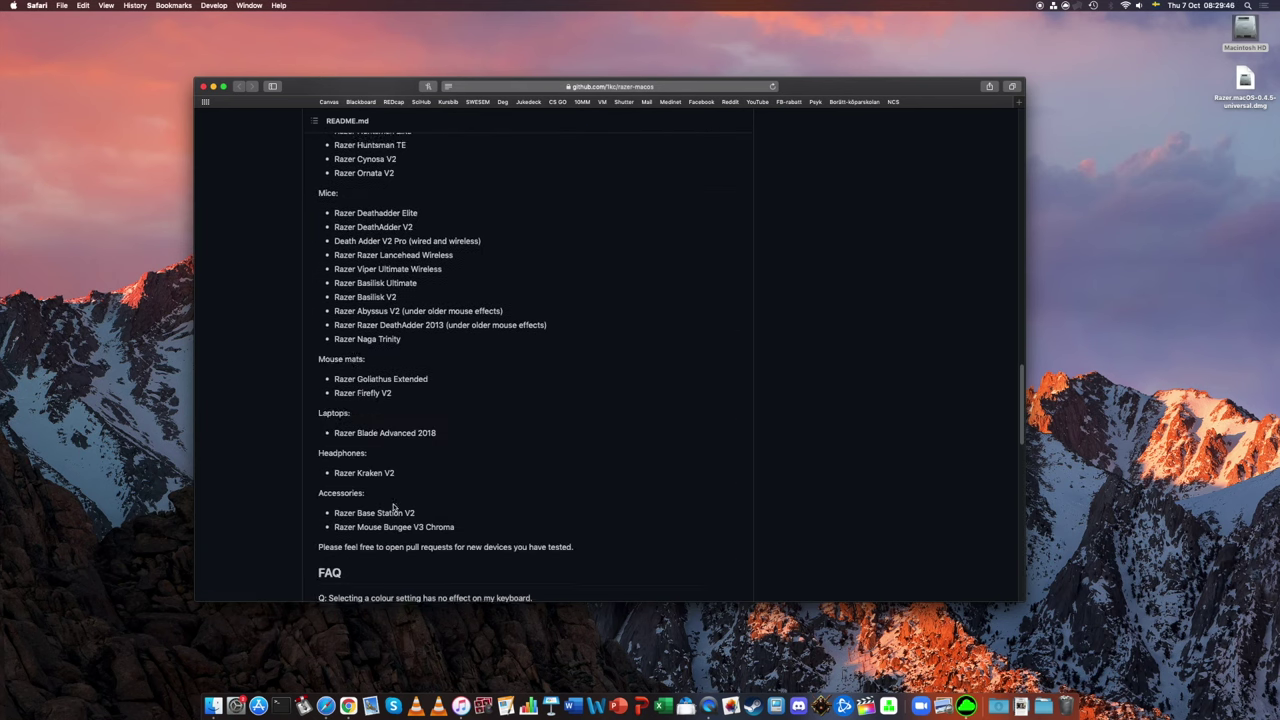
scroll(382, 450, up, 15)
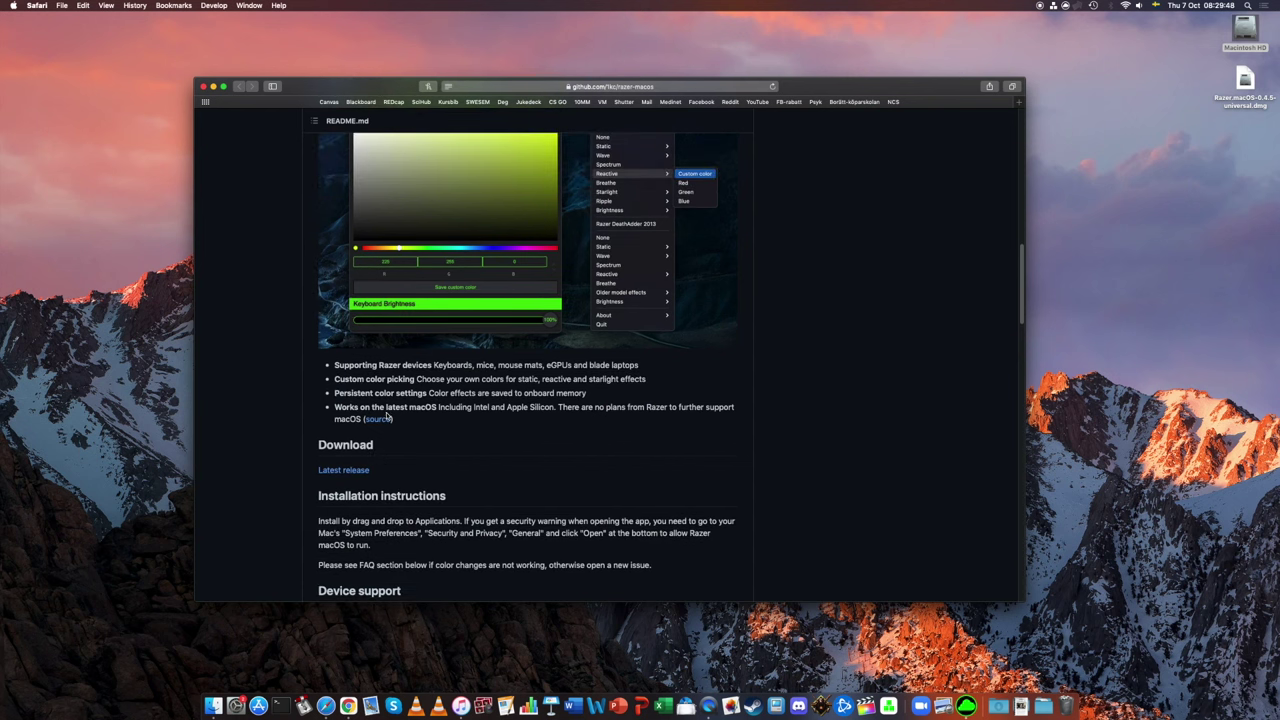
scroll(390, 410, up, 3)
scroll(440, 346, down, 5)
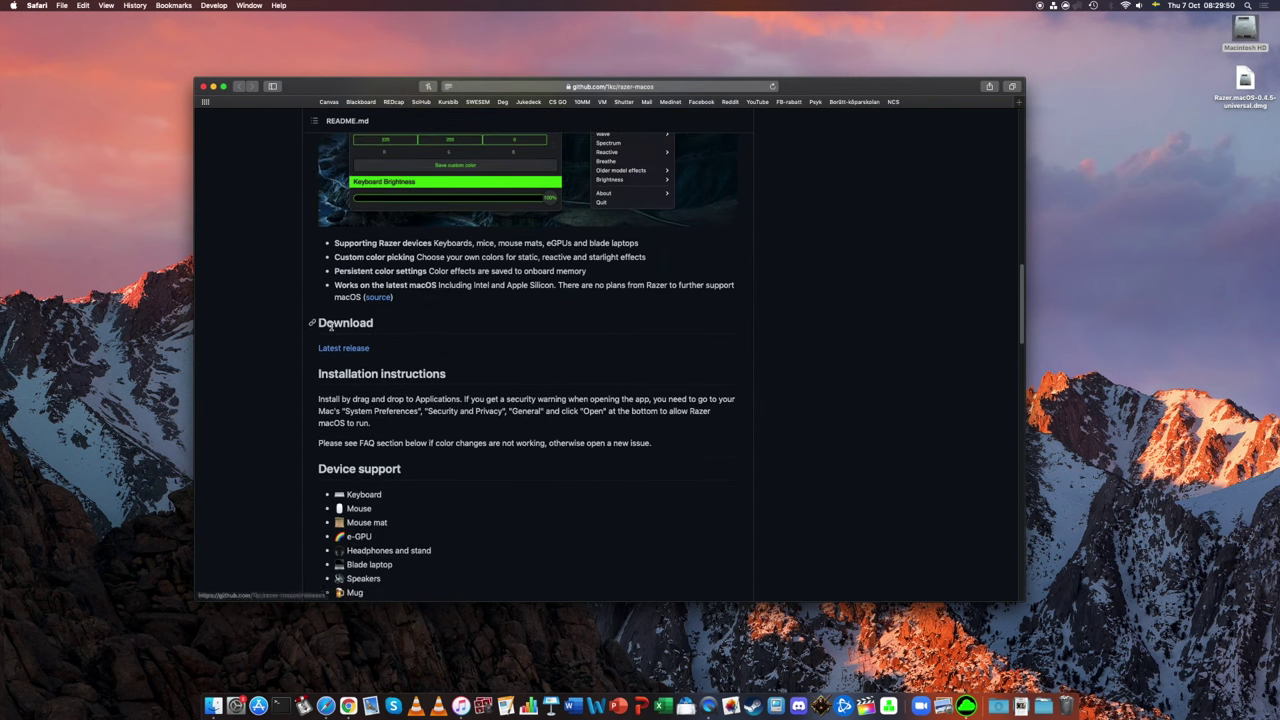
Step: Open the v0.4.5 release and download Razer.macOS-0.4.5-universal.dmg from its Assets
click(358, 350)
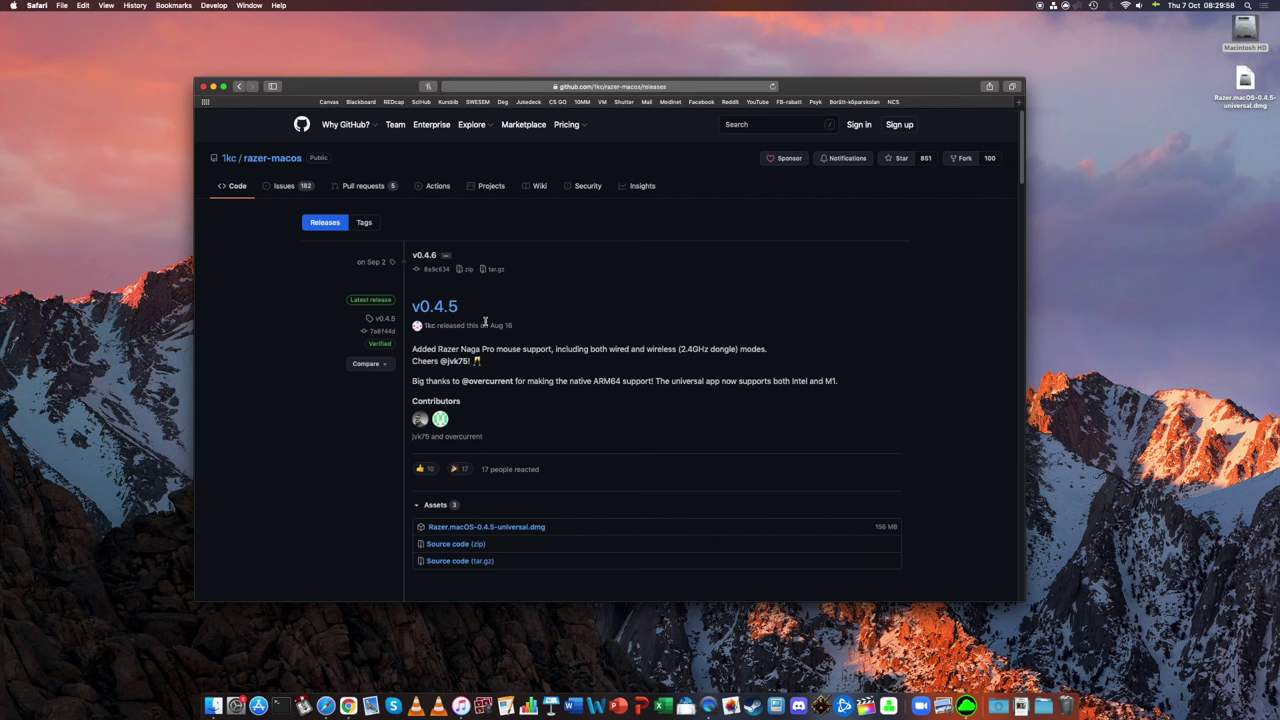
scroll(487, 323, down, 1)
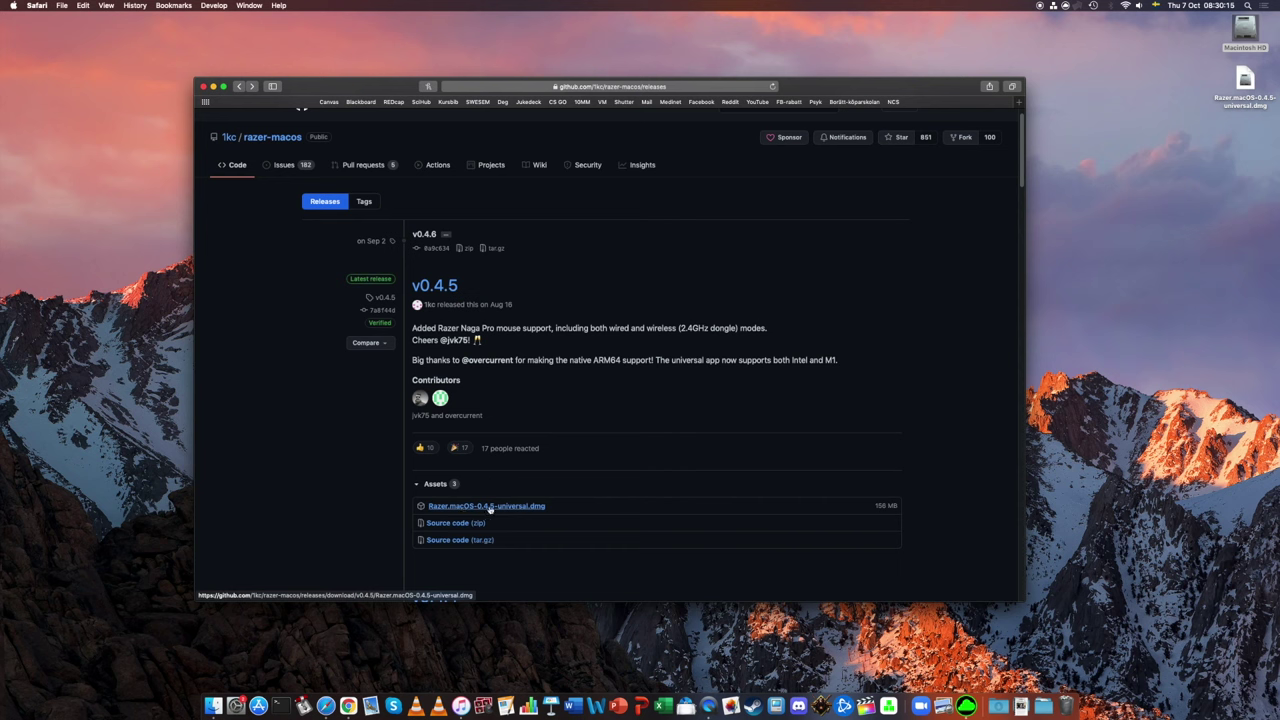
click(529, 507)
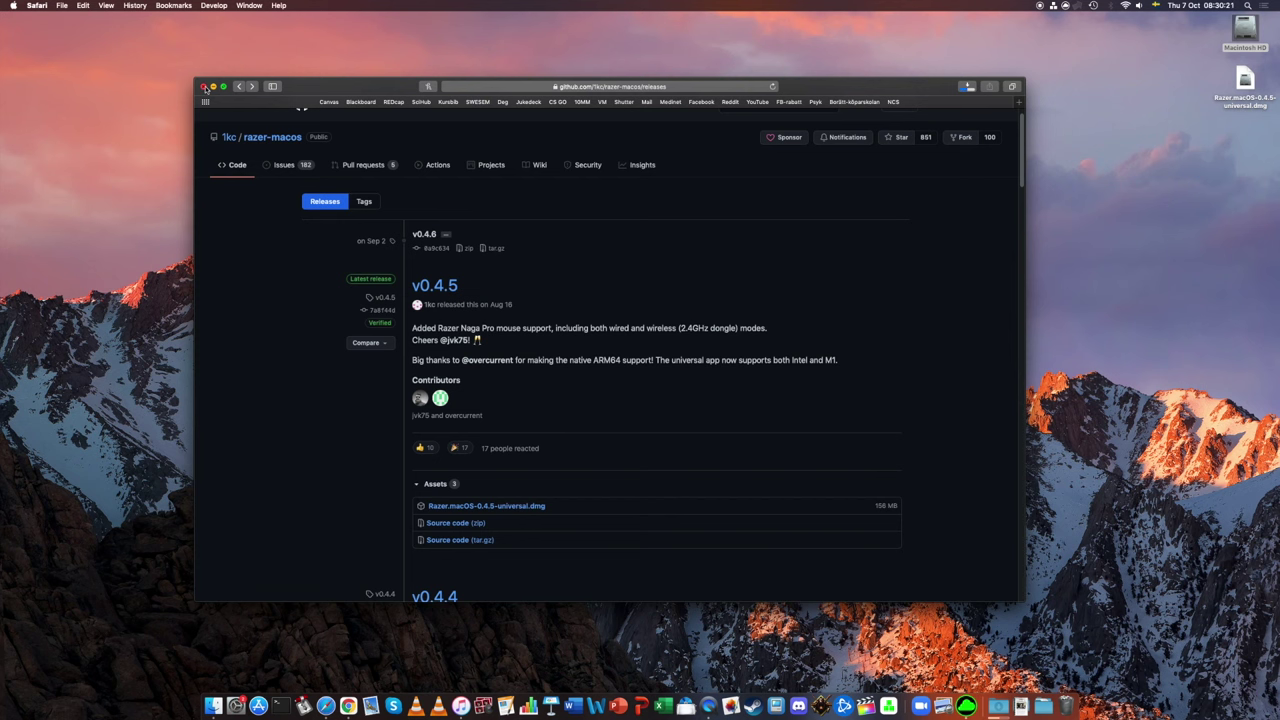
Step: Close Safari and Razer Synapse, then open the downloaded Razer.macOS-0.4.5-universal.dmg from the desktop
click(204, 87)
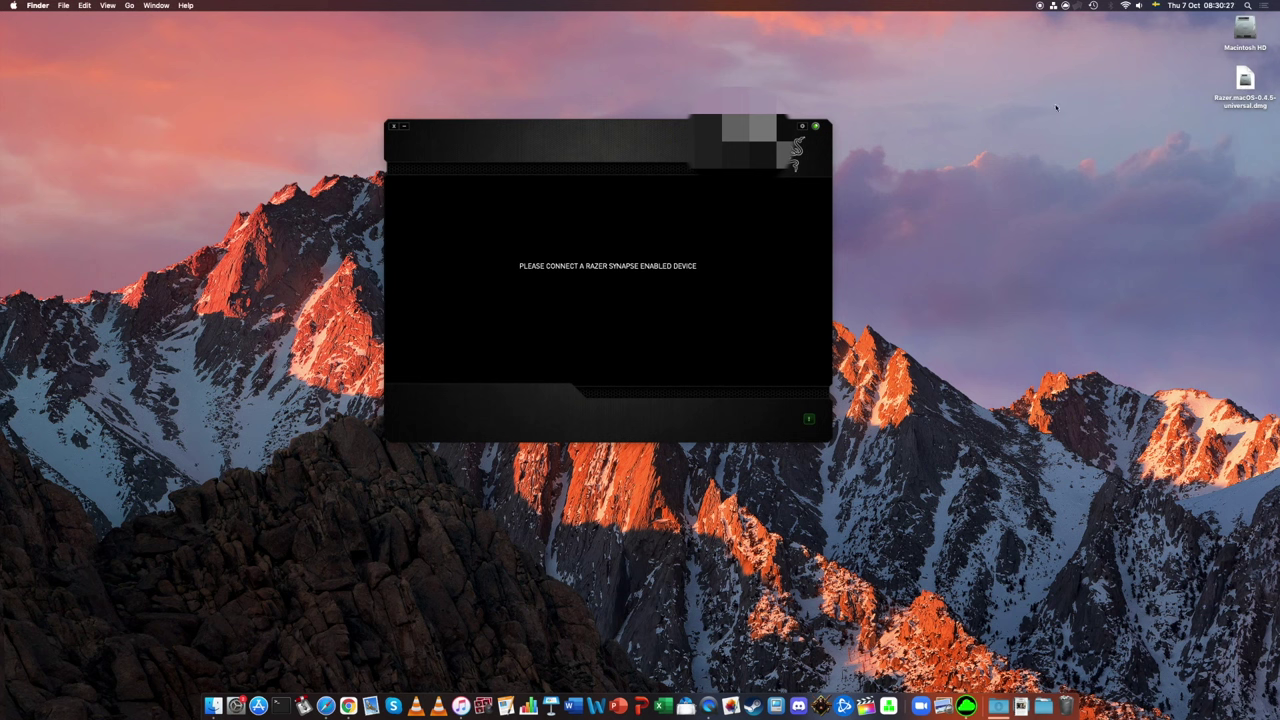
click(394, 126)
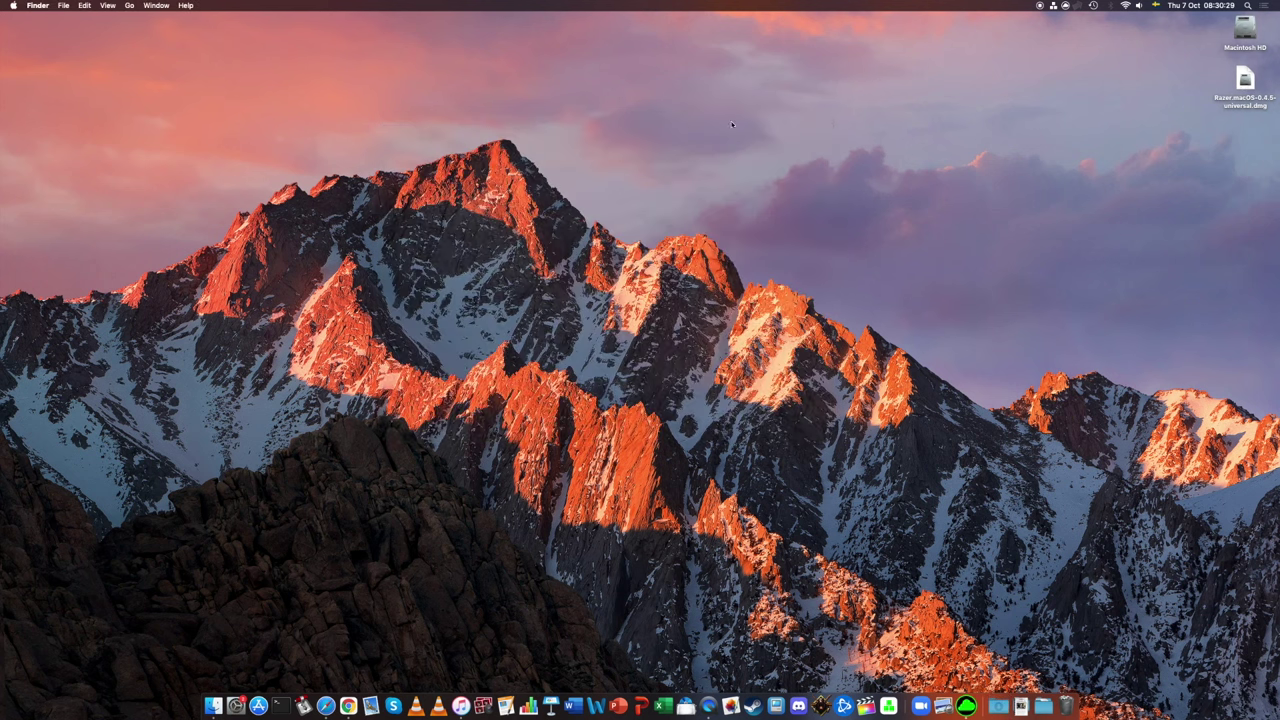
click(1252, 82)
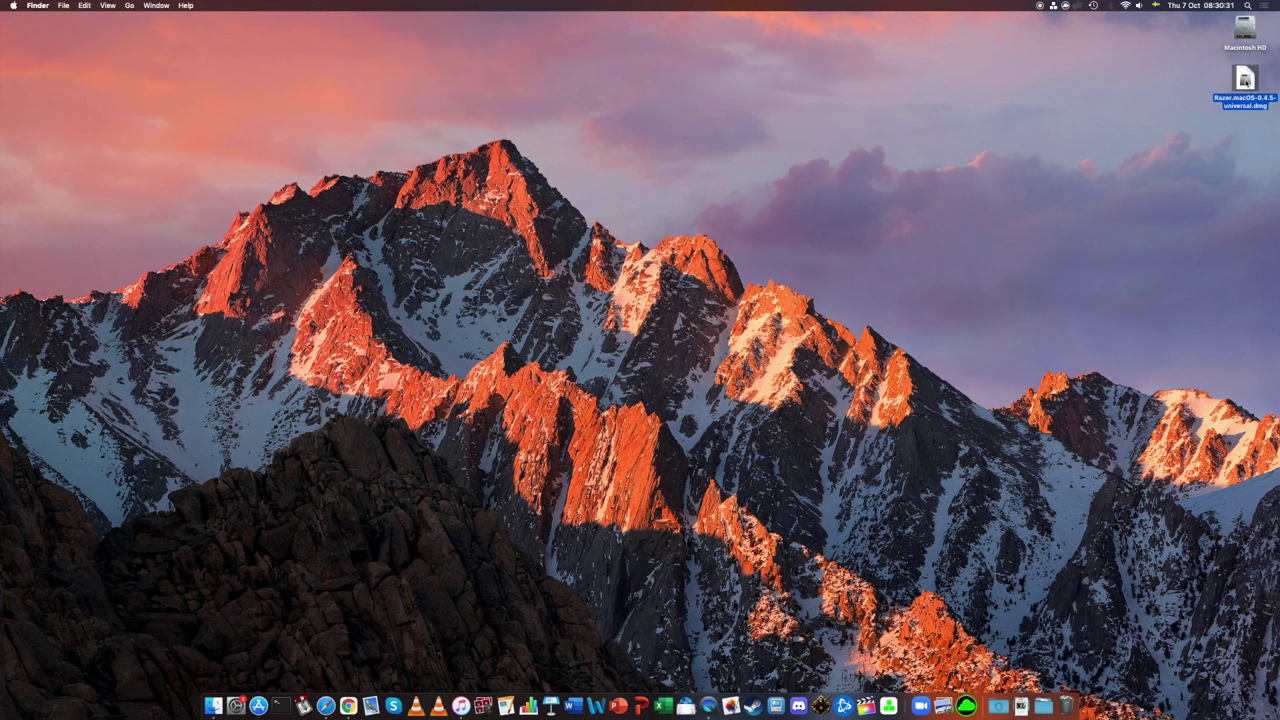
double_click(1244, 82)
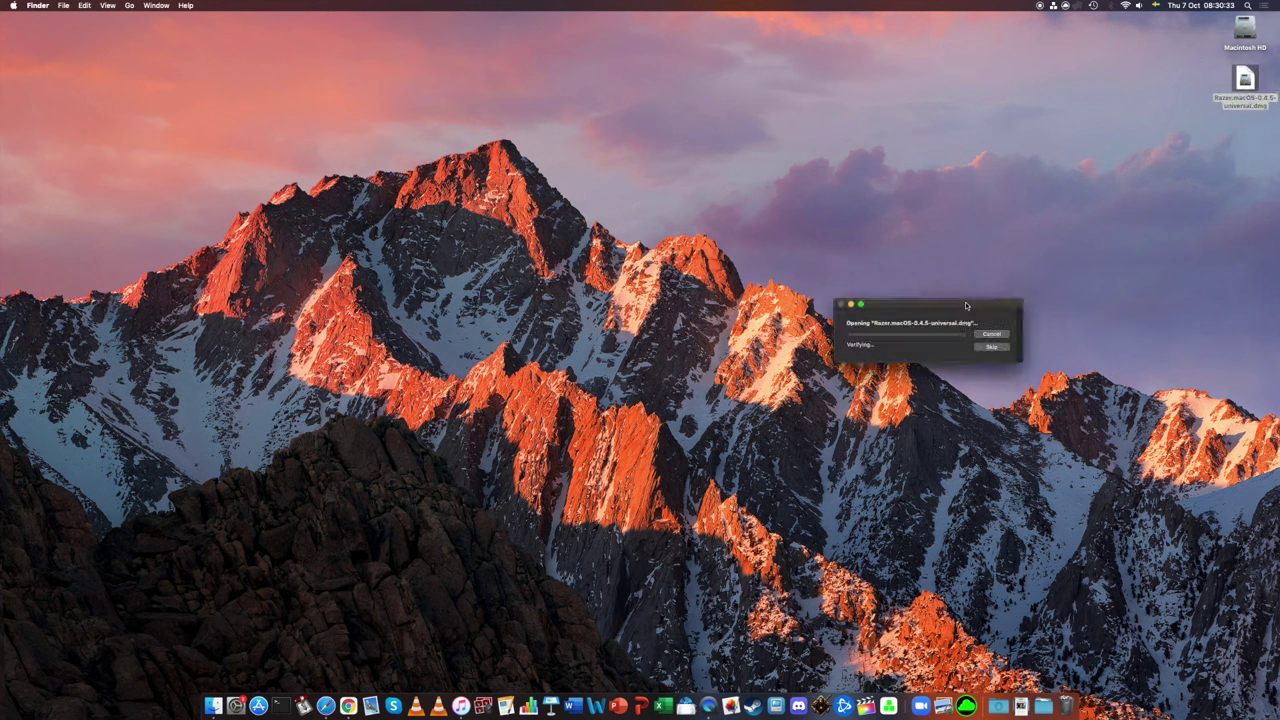
Step: Skip disk image verification and copy Razer macOS into the Applications folder
click(990, 347)
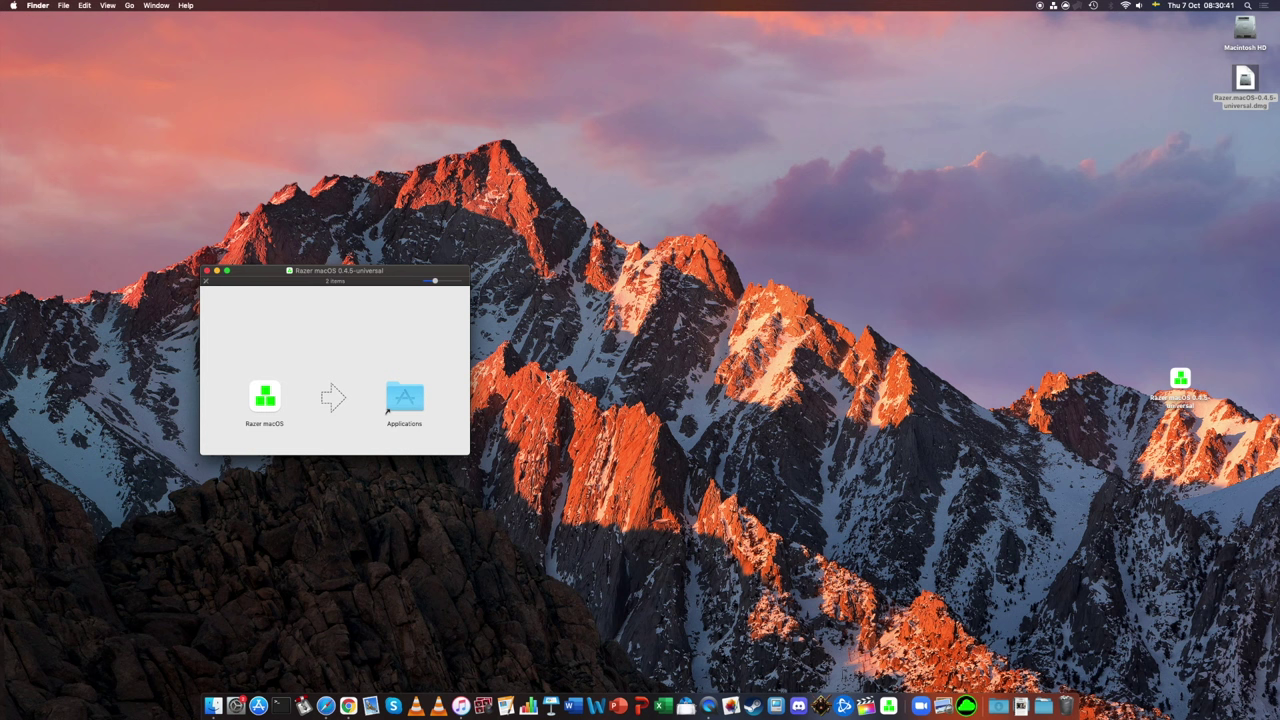
drag(265, 400, 359, 380)
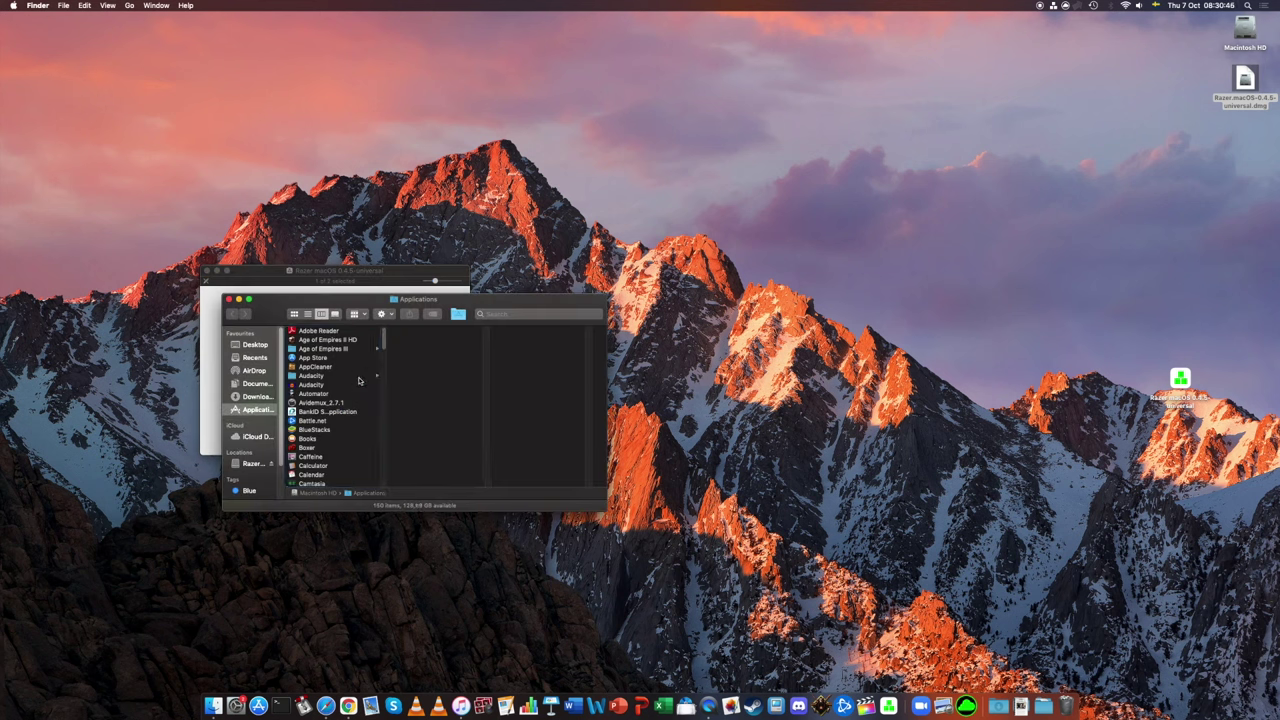
click(228, 299)
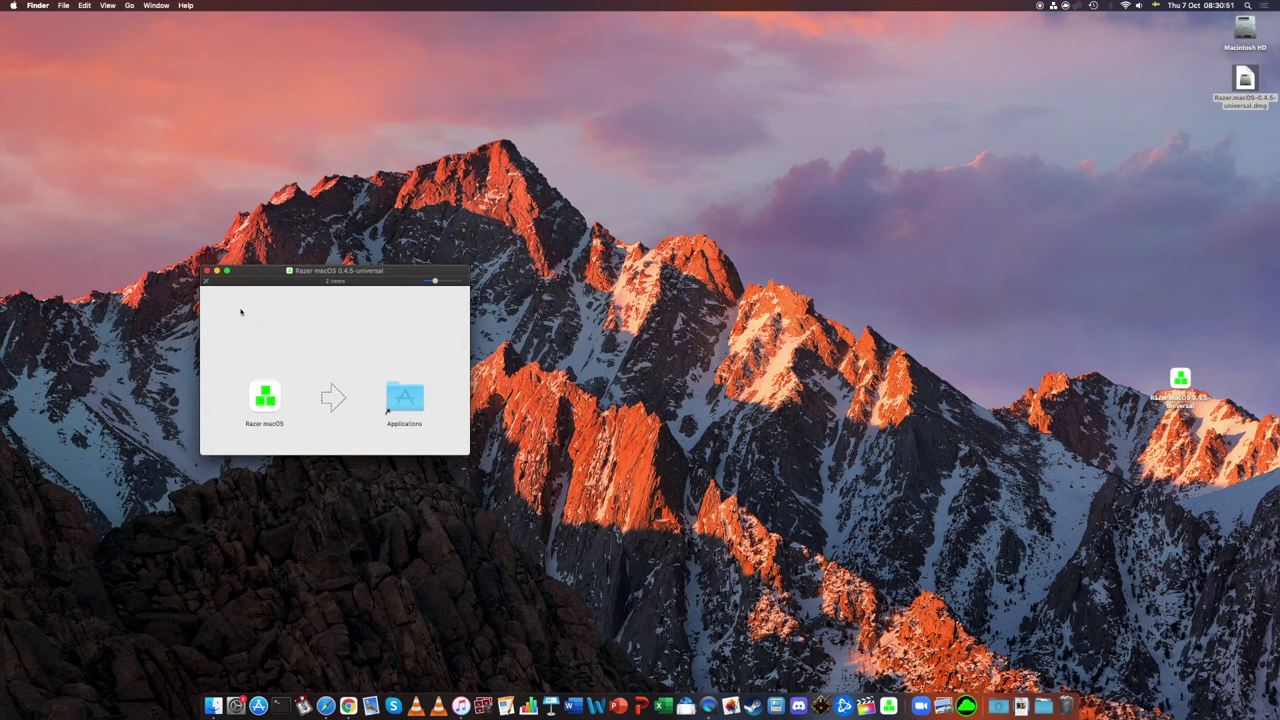
Step: Close the disk image, launch Razer macOS, move its window left, and show its menu-bar device list
click(206, 271)
click(1216, 117)
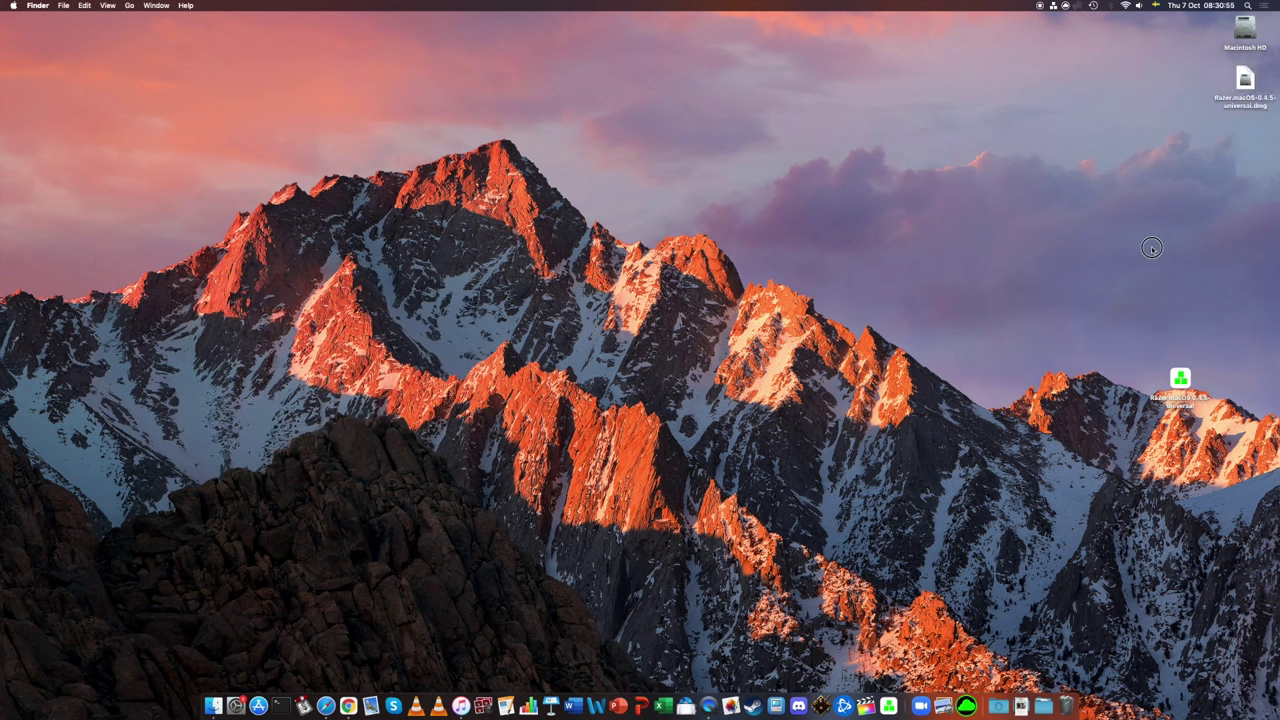
click(888, 706)
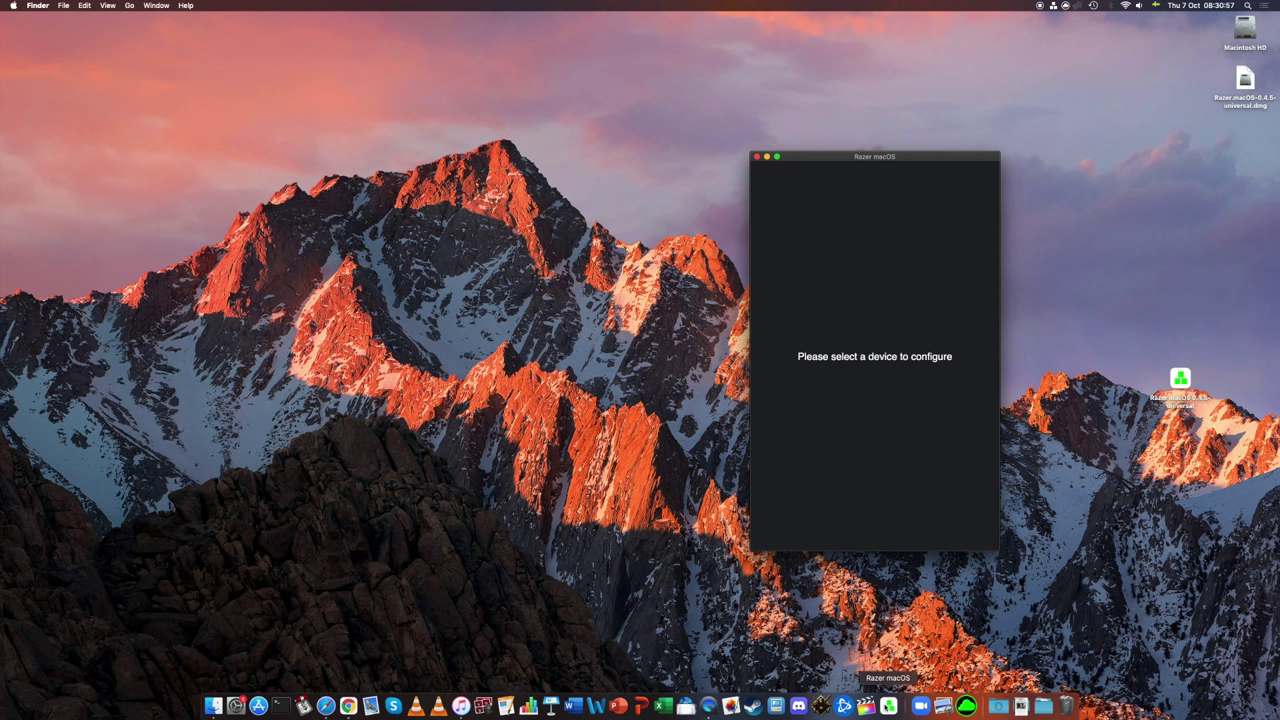
drag(865, 162, 581, 148)
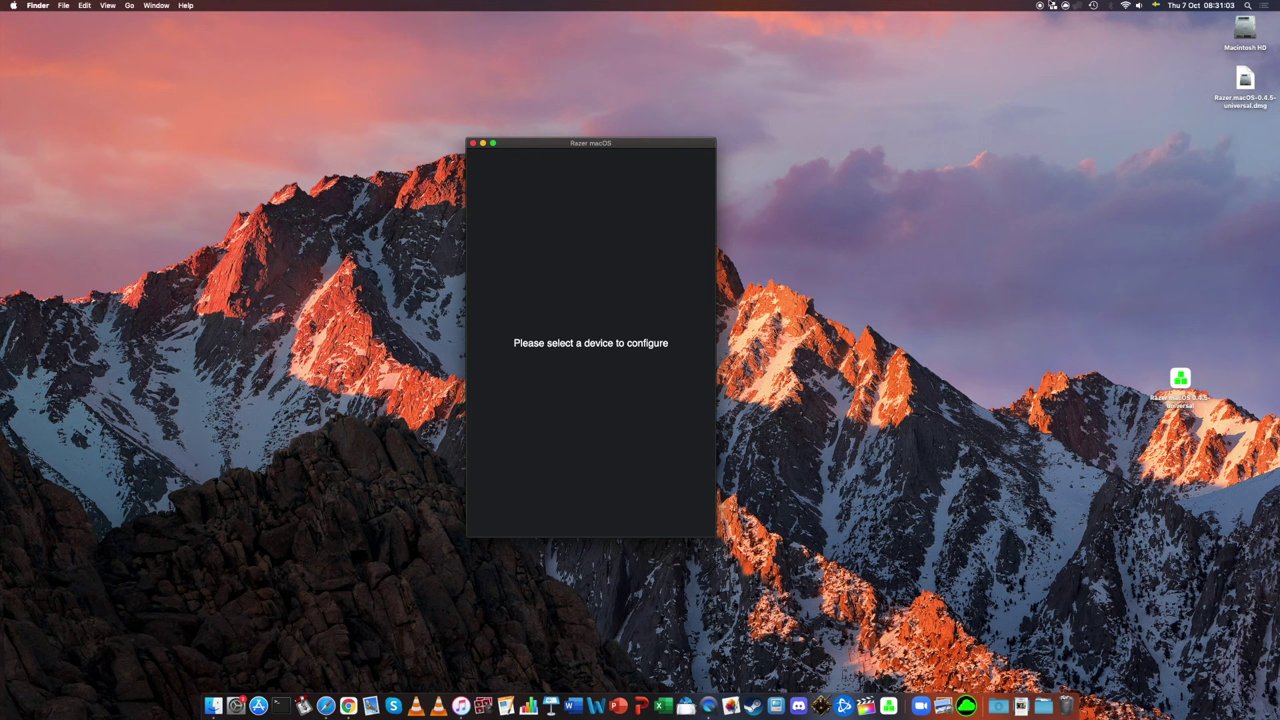
click(1053, 5)
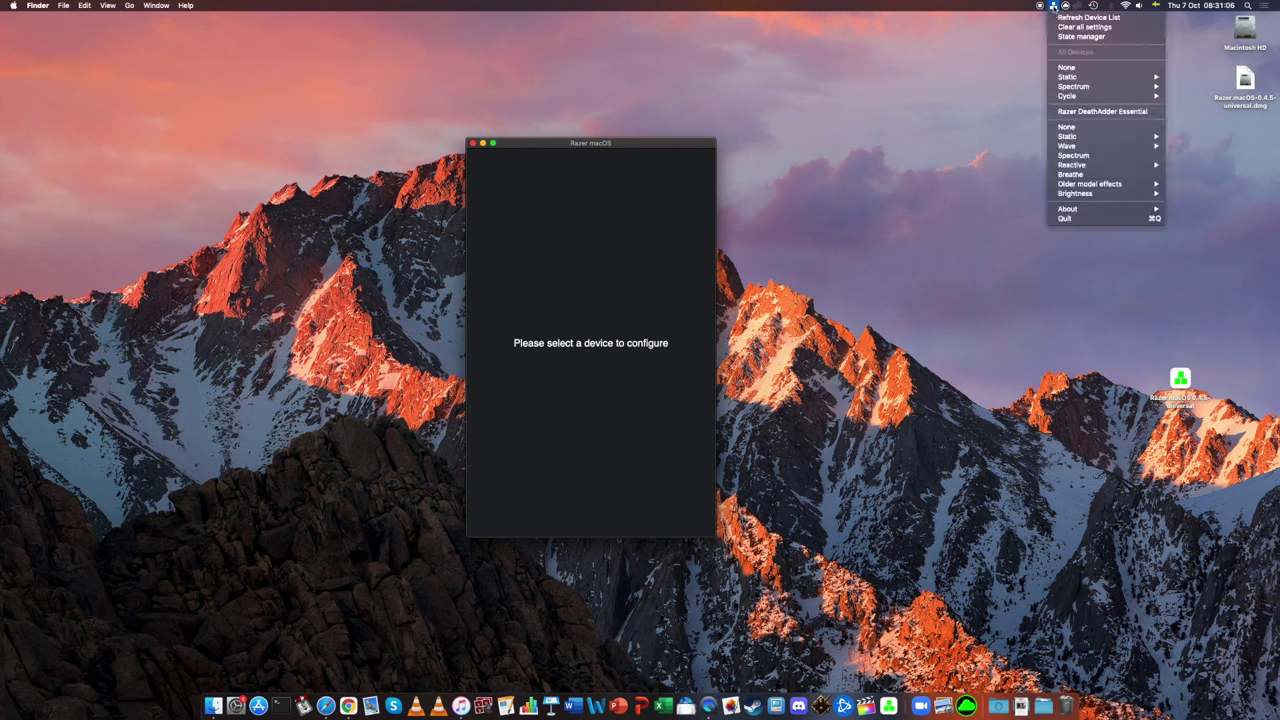
Step: Select the Razer DeathAdder Essential and raise its Logo brightness to about 80%
click(1098, 111)
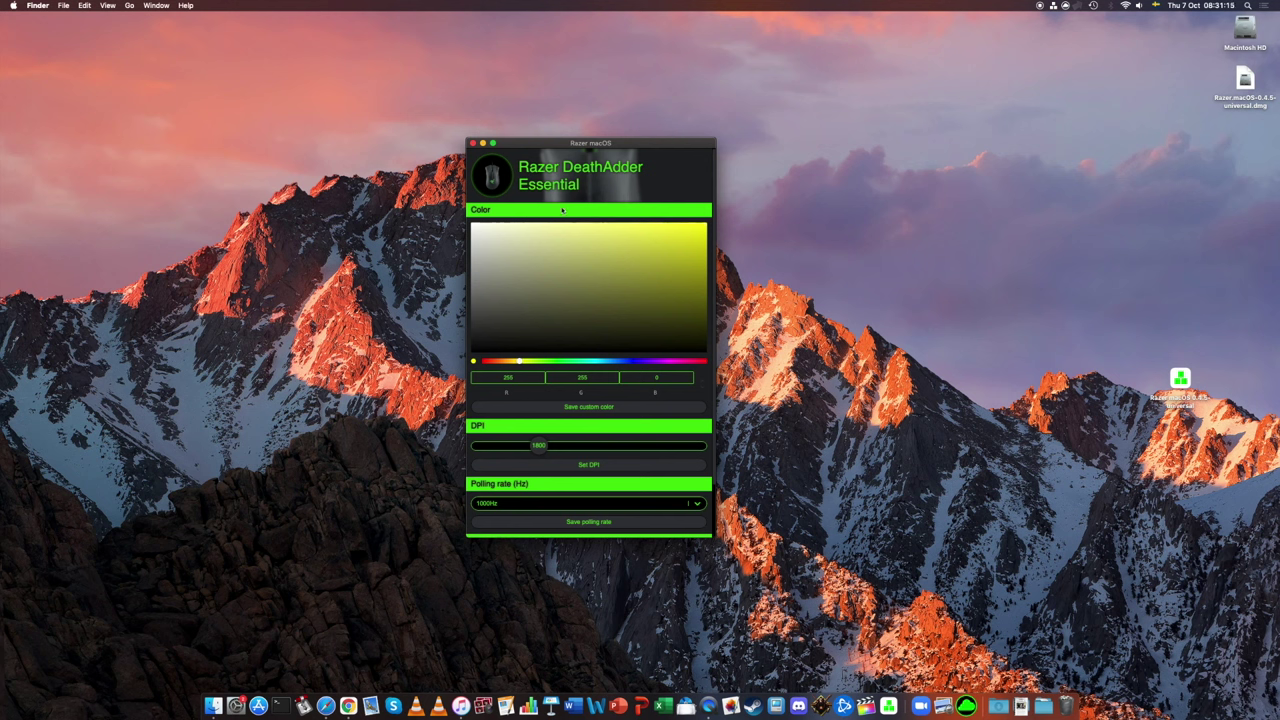
scroll(555, 375, down, 3)
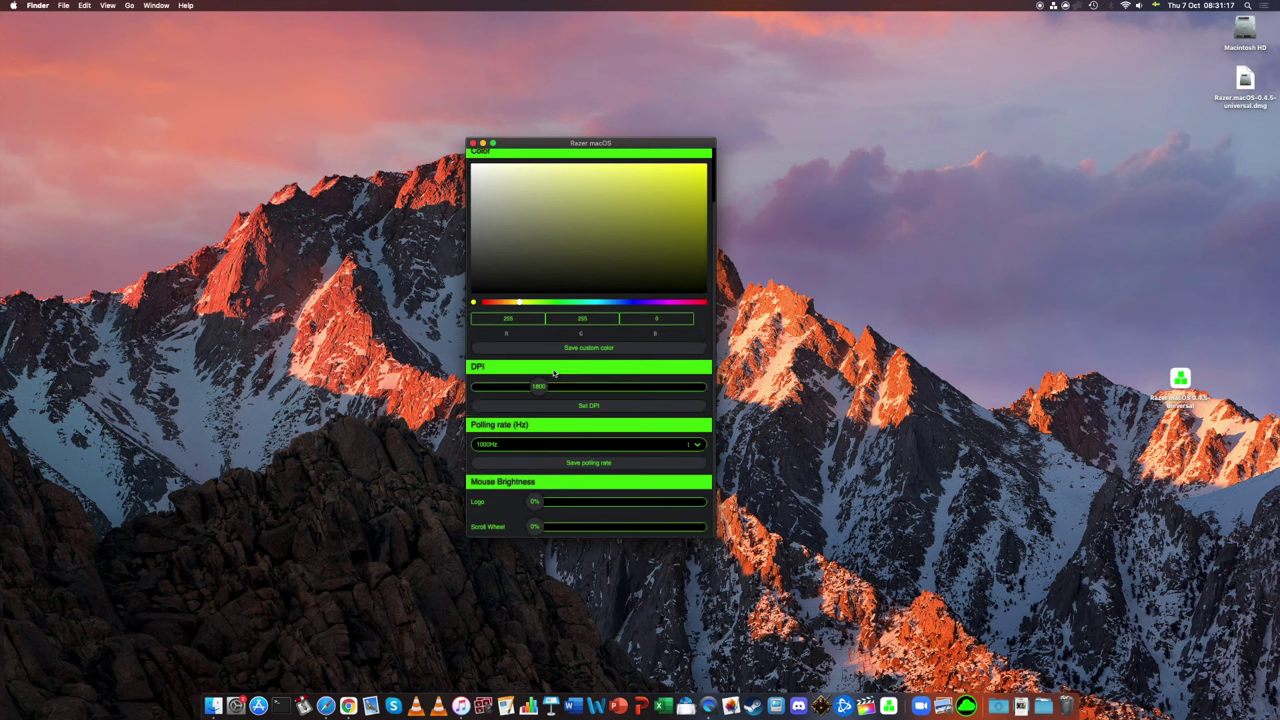
scroll(505, 353, up, 3)
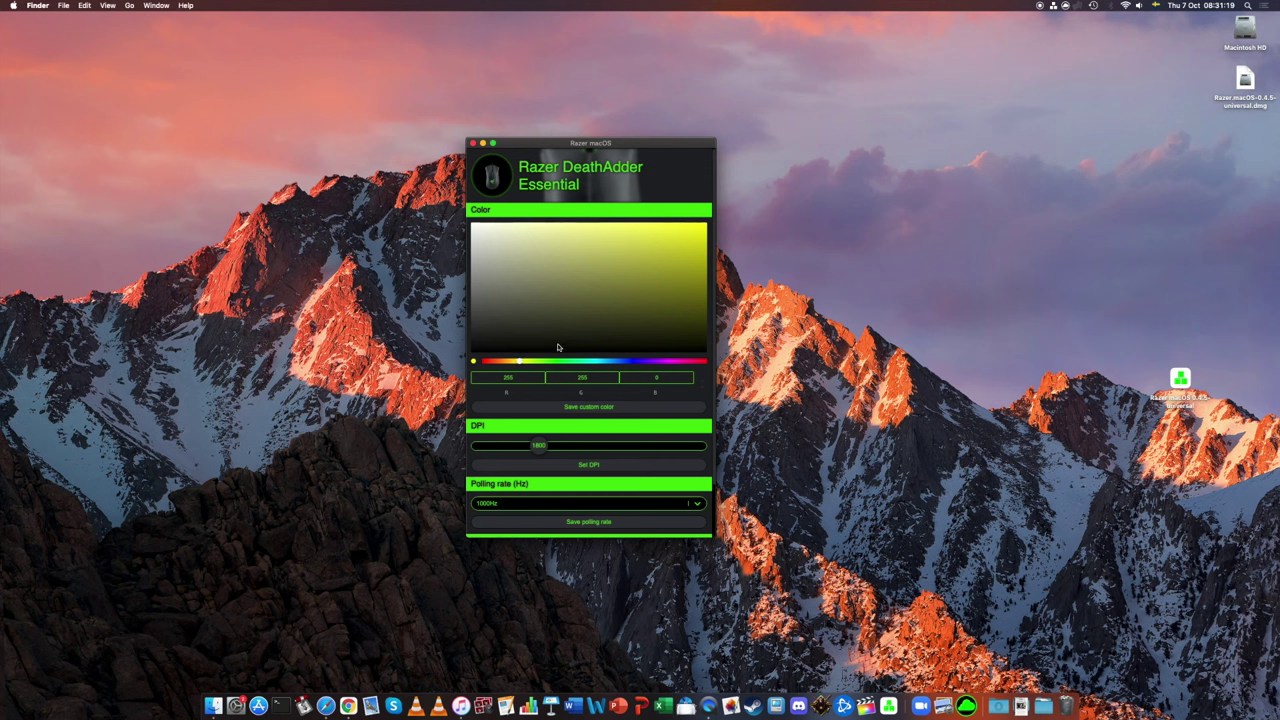
scroll(519, 392, down, 2)
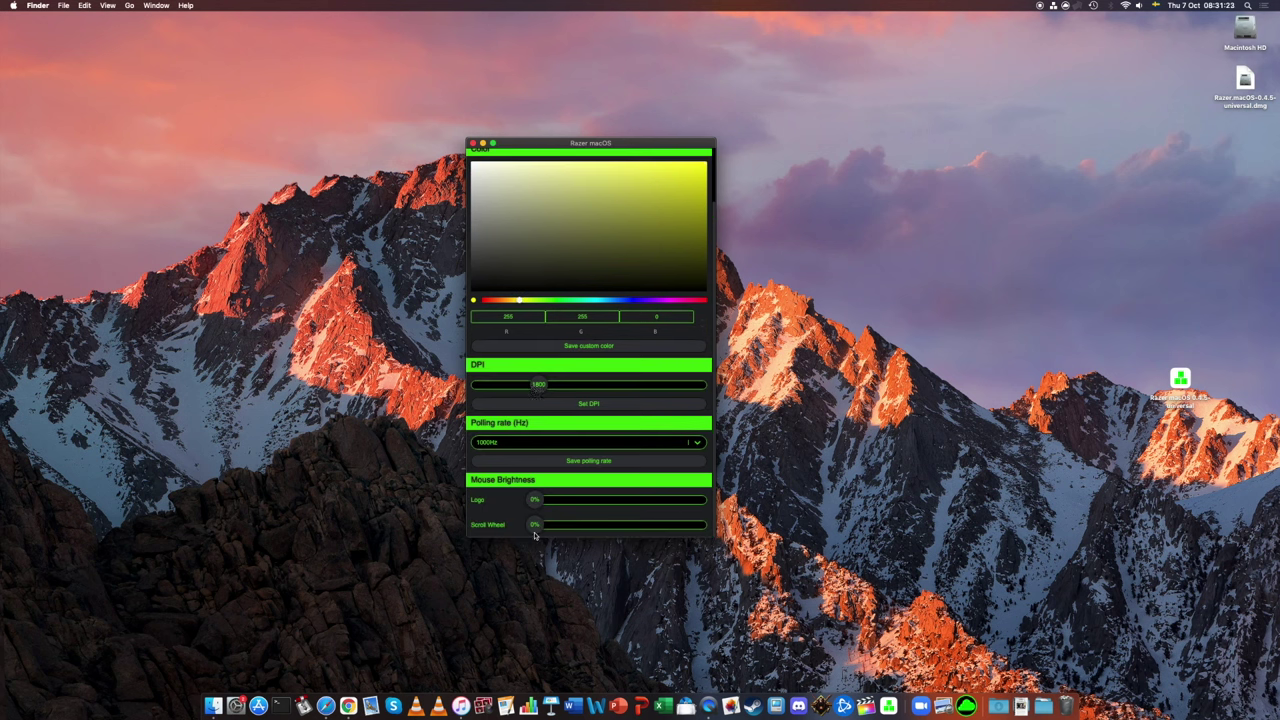
mouse_move(535, 500)
mouse_down()
mouse_move(694, 503)
mouse_move(534, 503)
mouse_up()
scroll(548, 440, up, 2)
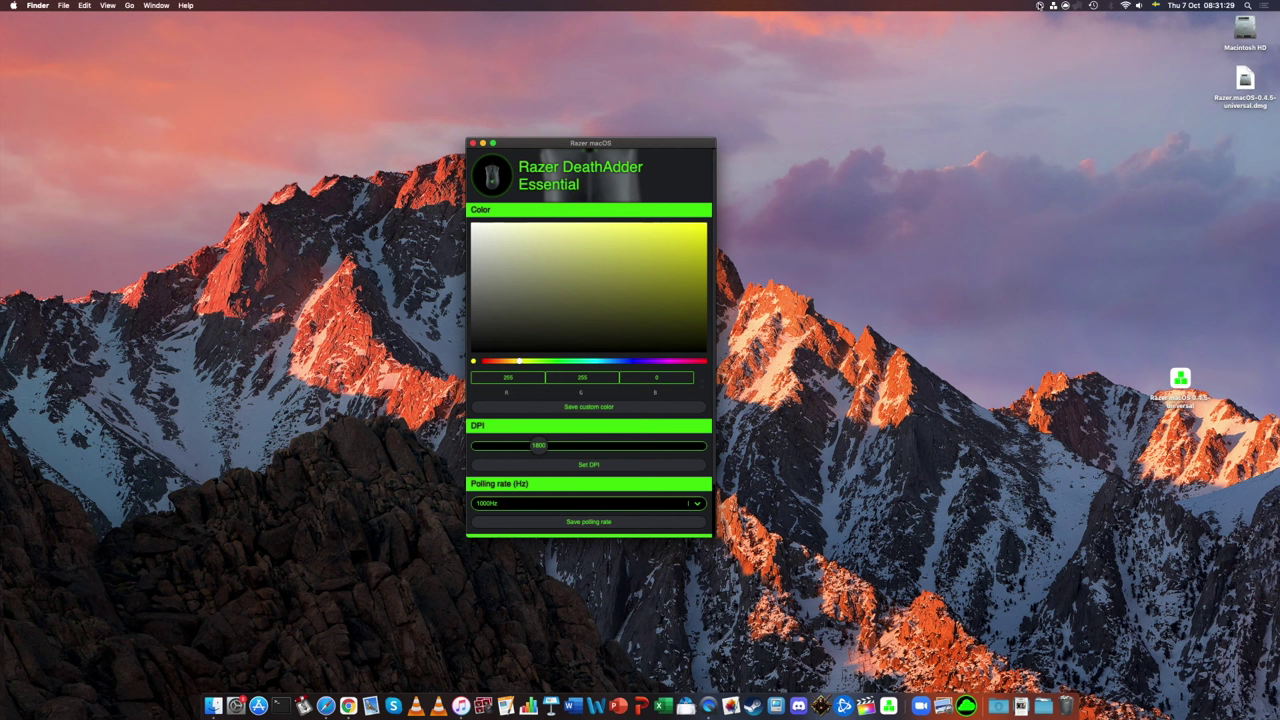
click(1053, 5)
mouse_move(1075, 77)
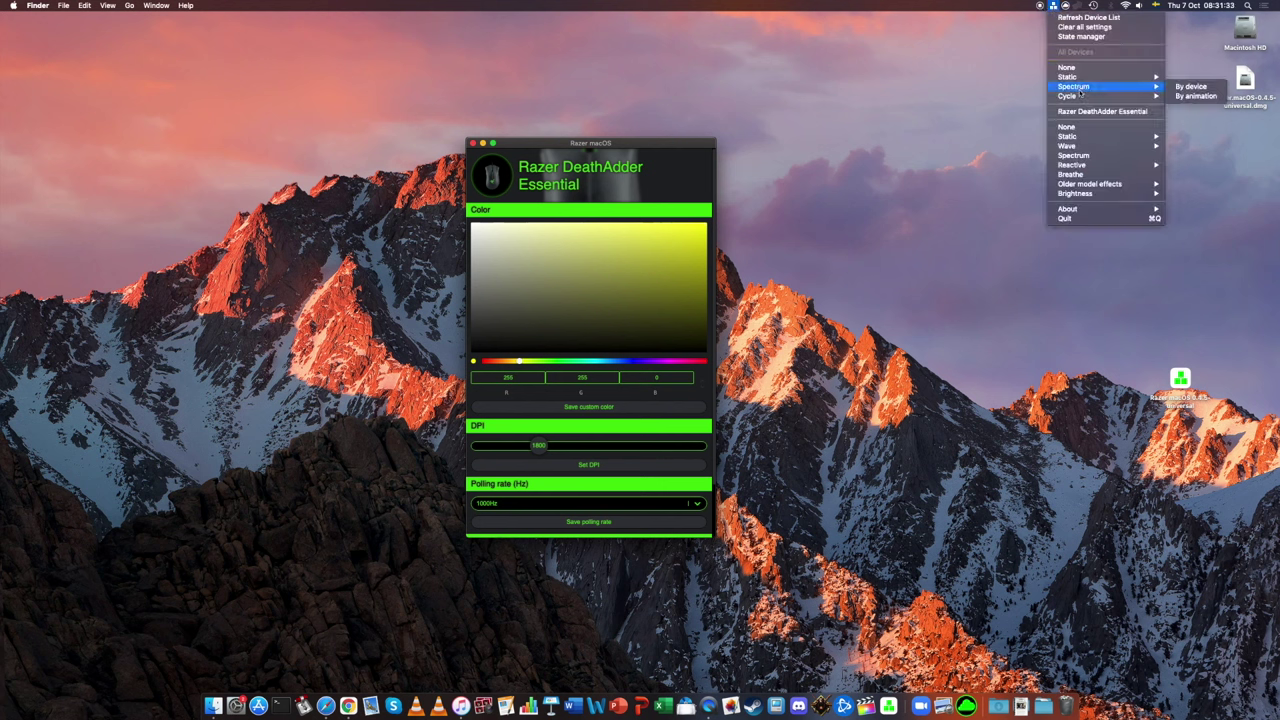
mouse_move(1082, 137)
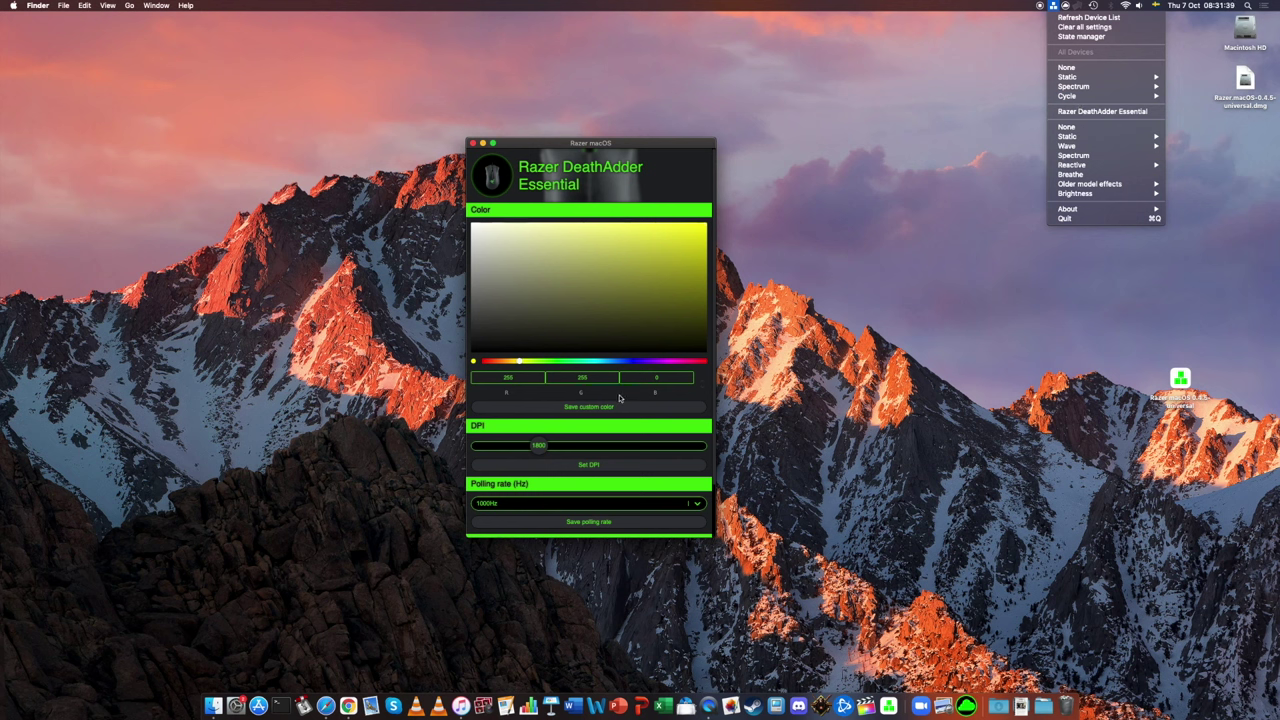
click(622, 400)
scroll(621, 402, down, 3)
scroll(620, 401, up, 3)
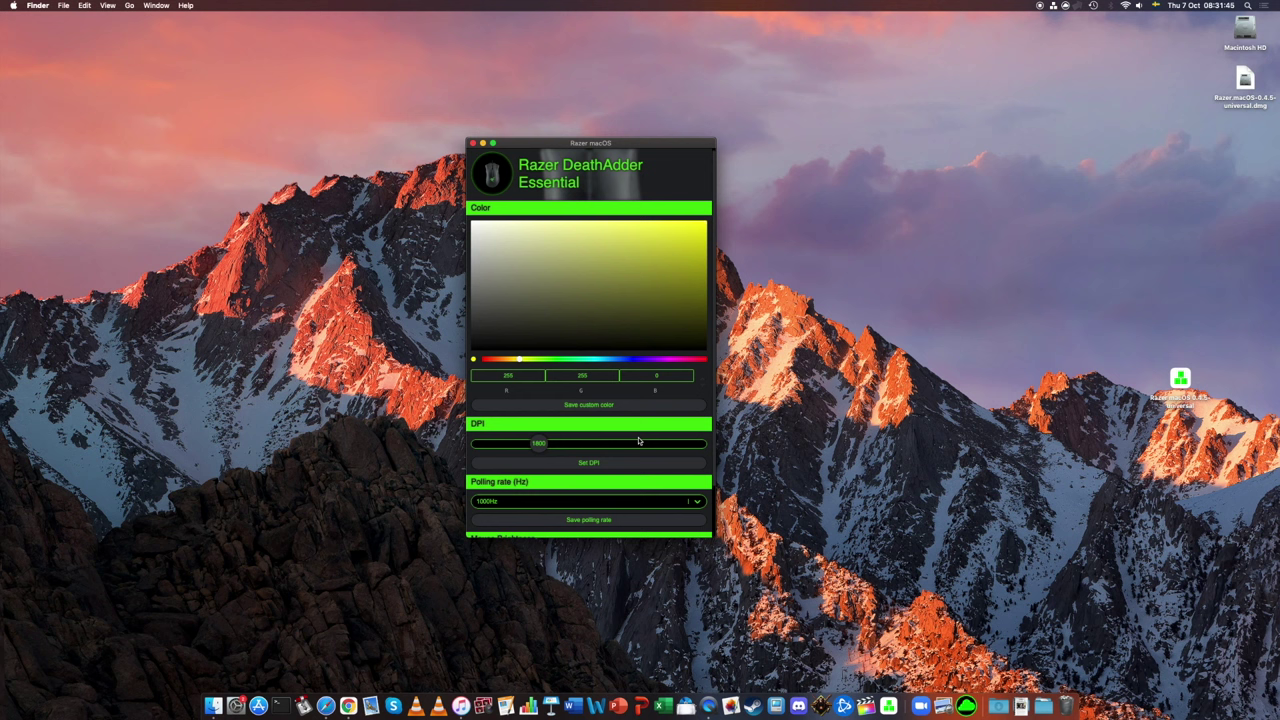
scroll(630, 440, down, 3)
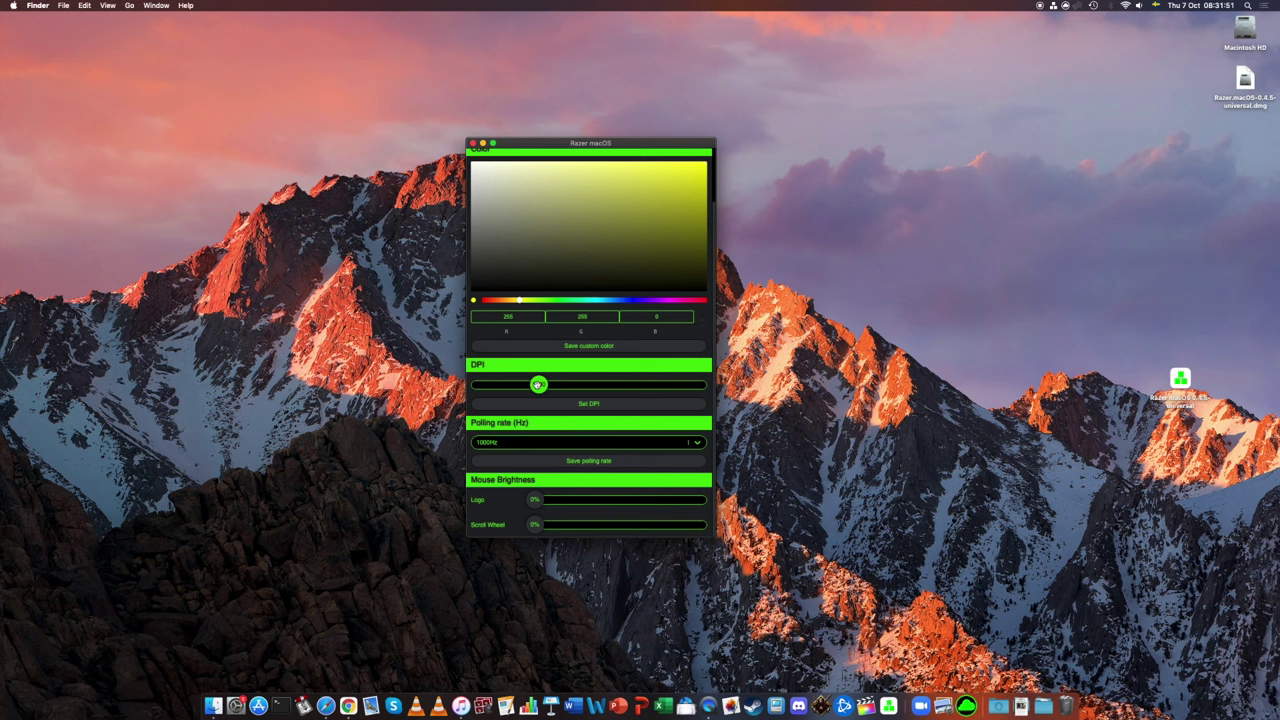
scroll(538, 385, up, 3)
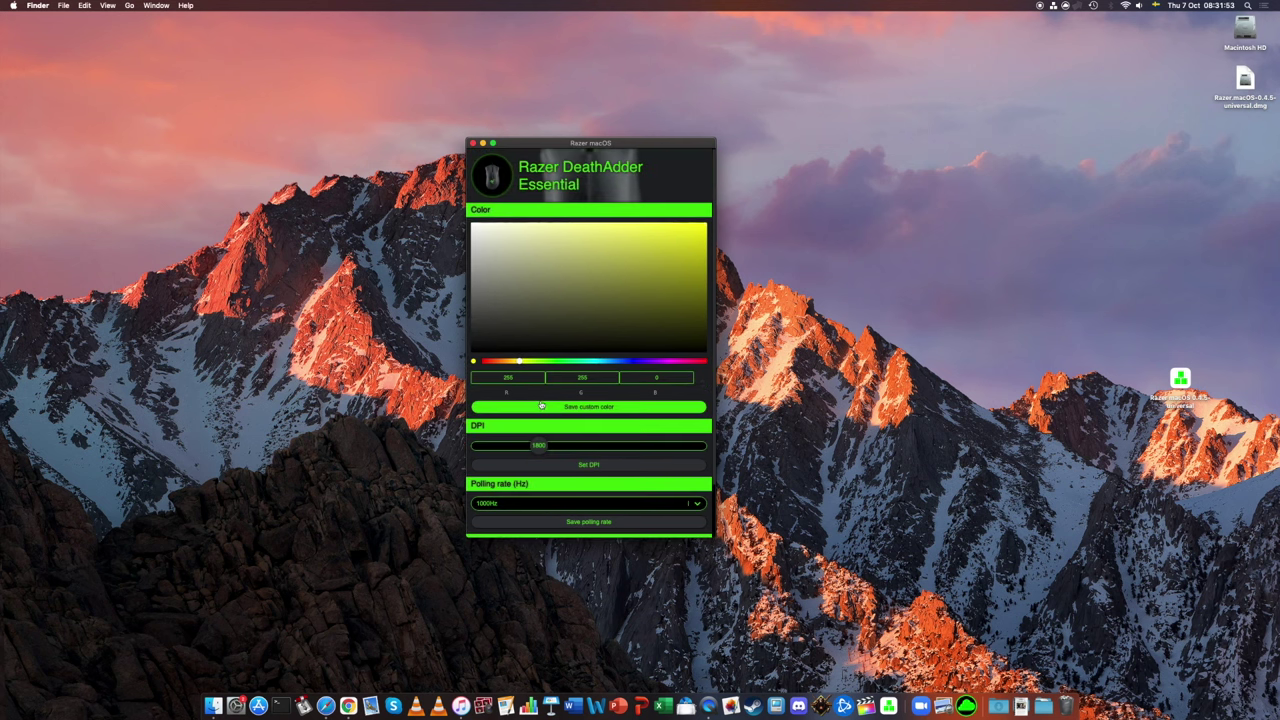